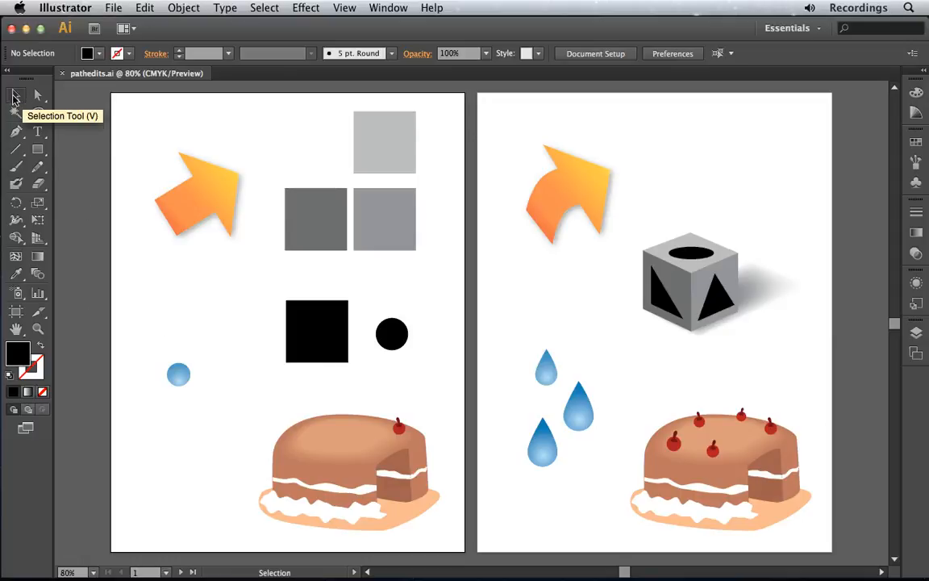
Enlarge the cherry on the first artboard's cake slightly and place three copies around the cake's left and back rim
{"action": "left_click", "coordinate": [18, 95]}
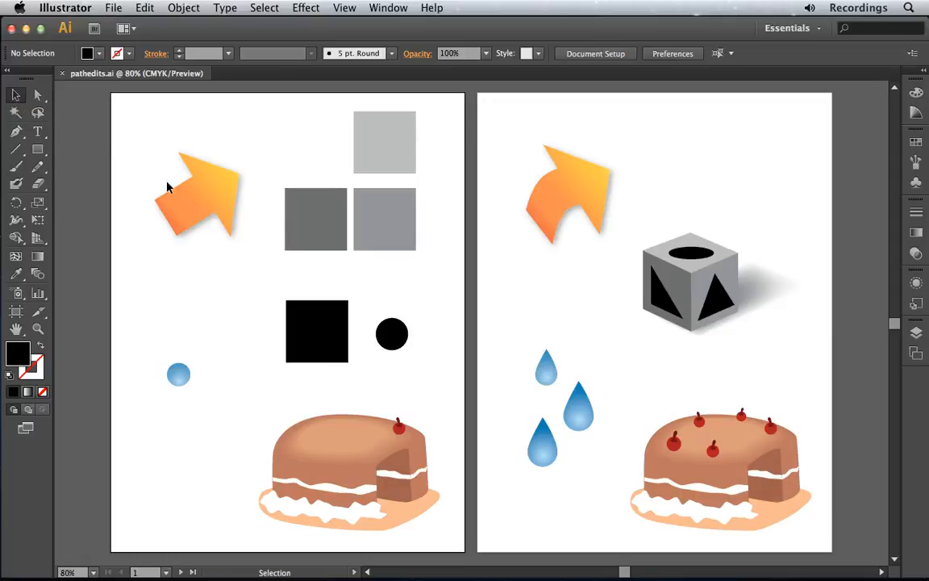
{"action": "left_click", "coordinate": [208, 201]}
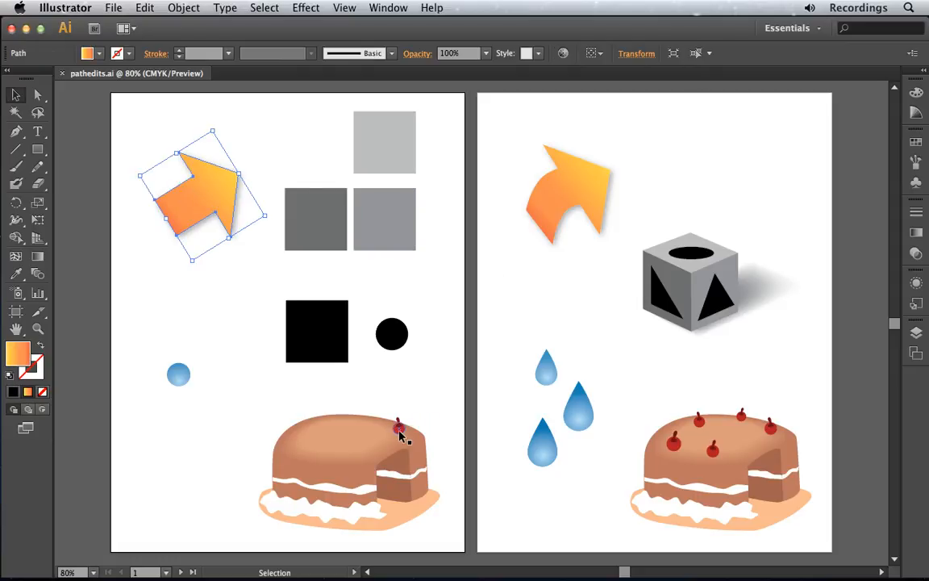
{"action": "left_click_drag", "start_coordinate": [399, 431], "coordinate": [400, 433]}
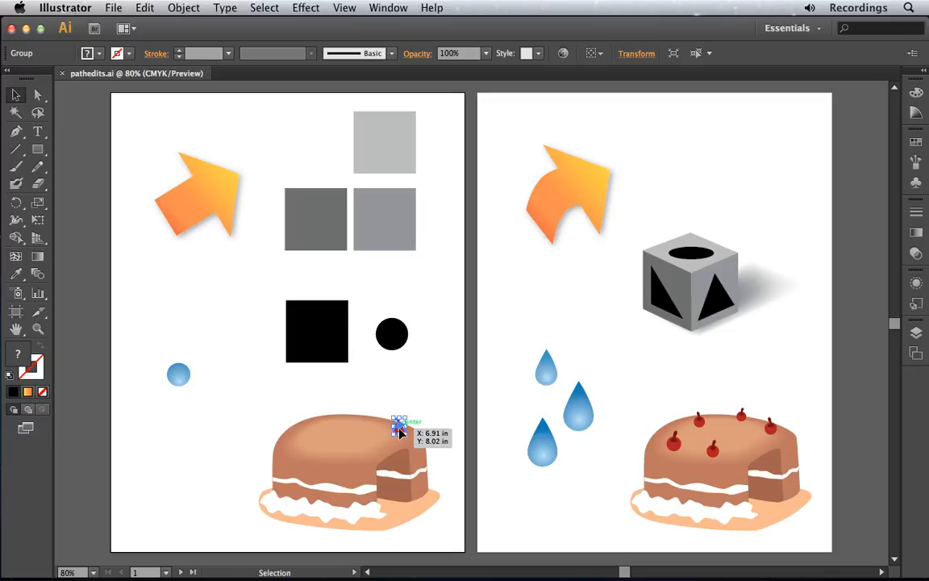
{"action": "left_click_drag", "start_coordinate": [400, 432], "coordinate": [401, 431]}
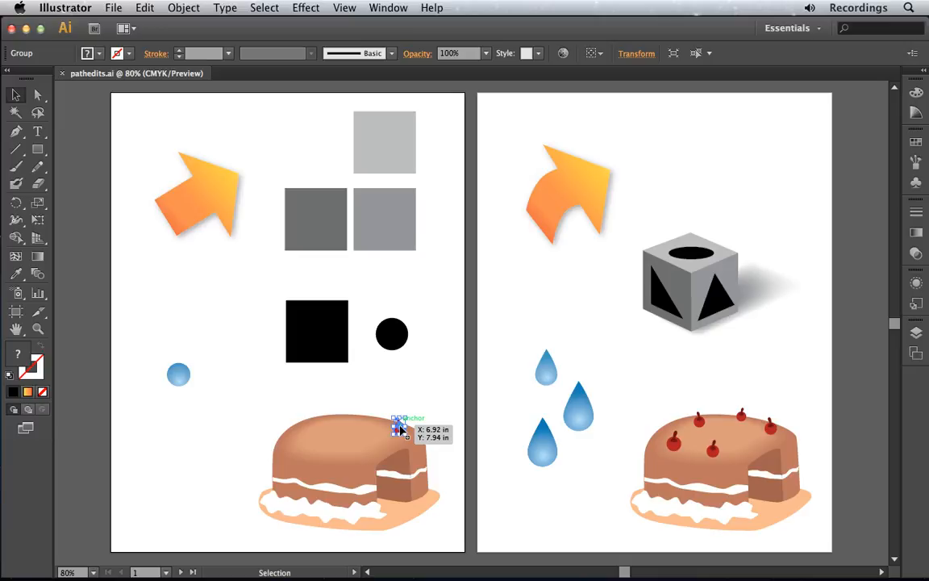
{"action": "left_click_drag", "start_coordinate": [401, 431], "coordinate": [413, 416]}
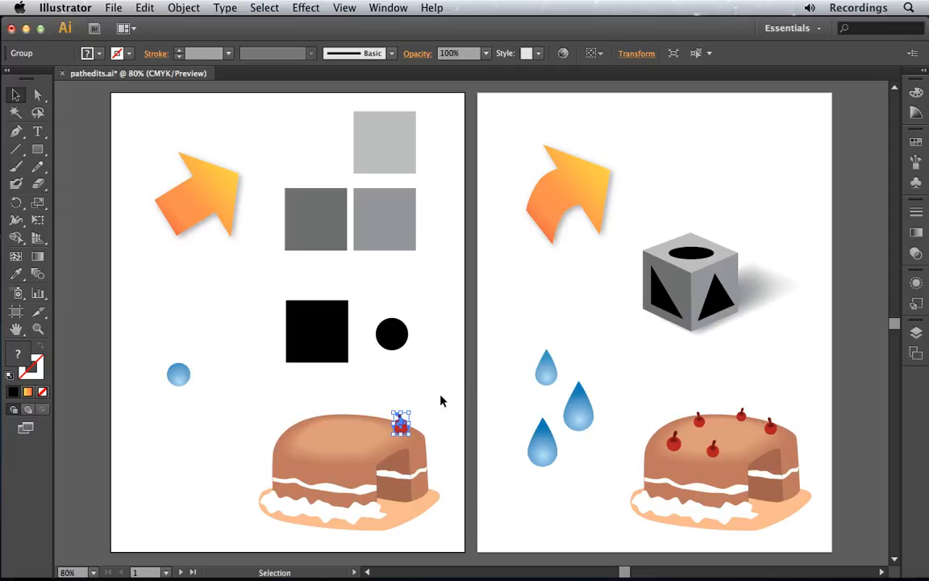
{"action": "left_click_drag", "start_coordinate": [401, 420], "coordinate": [366, 416], "text": "alt+shift"}
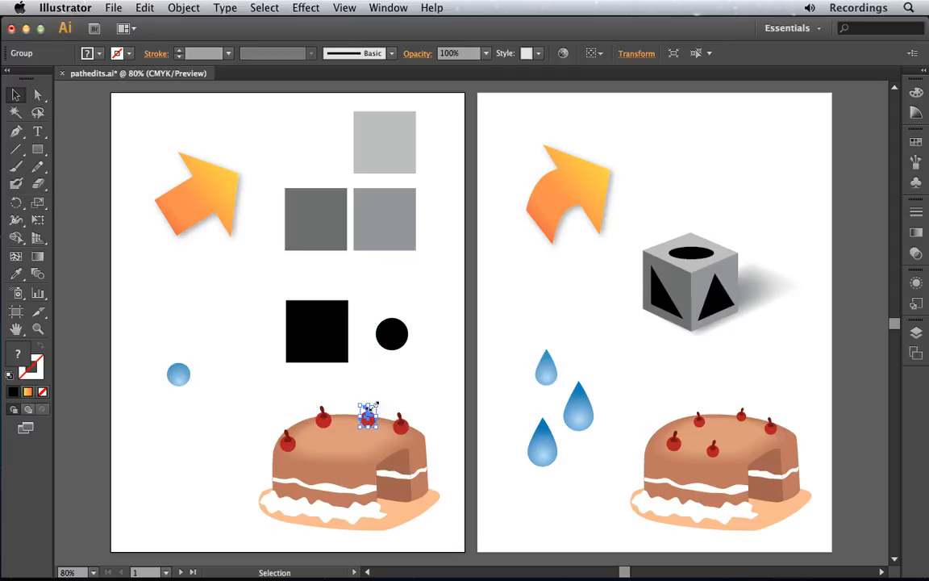
Scale down the original cherry and the back-left copy proportionally, making the back-left one the smallest
{"action": "left_click", "coordinate": [401, 421]}
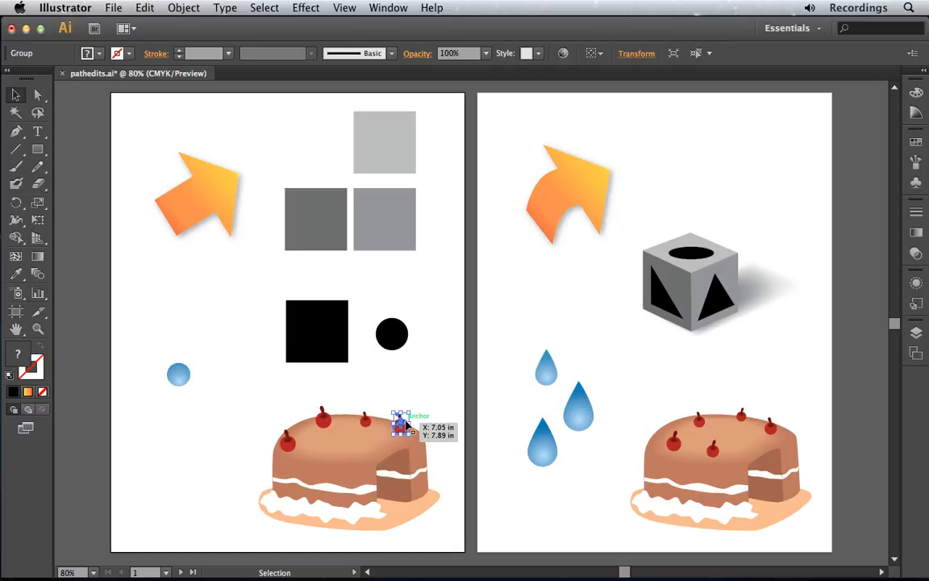
{"action": "left_click_drag", "start_coordinate": [409, 413], "coordinate": [405, 418], "text": "shift"}
{"action": "left_click", "coordinate": [322, 419]}
{"action": "left_click_drag", "start_coordinate": [333, 406], "coordinate": [325, 415], "text": "shift"}
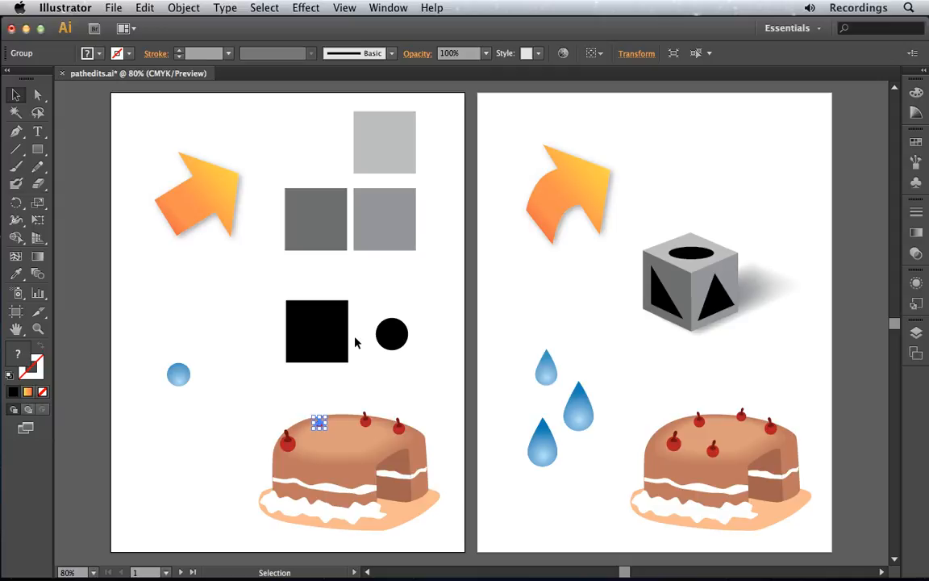
Slant the two lower grey squares by raising their outer edges, and pull the orange arrow's tip outward
{"action": "left_click", "coordinate": [40, 97]}
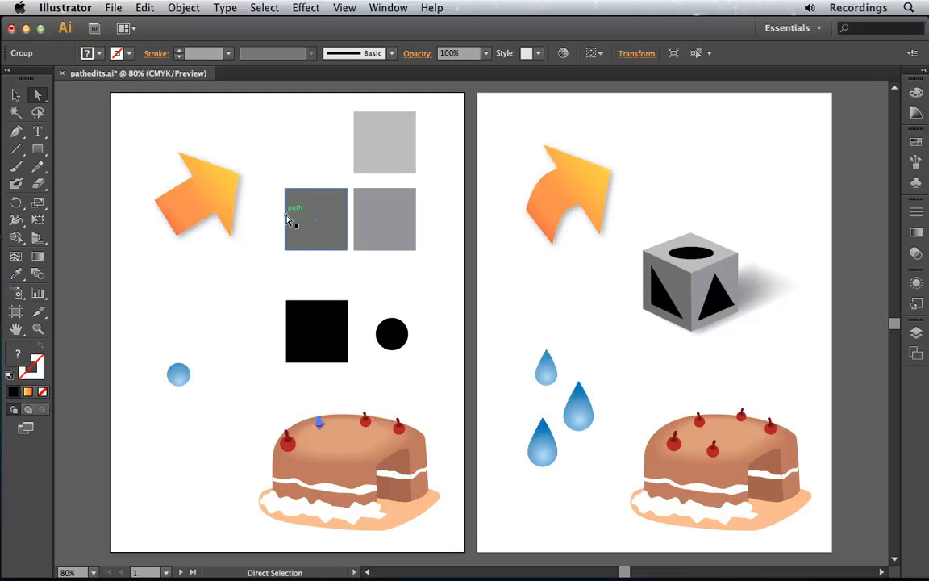
{"action": "left_click_drag", "start_coordinate": [288, 218], "coordinate": [290, 197]}
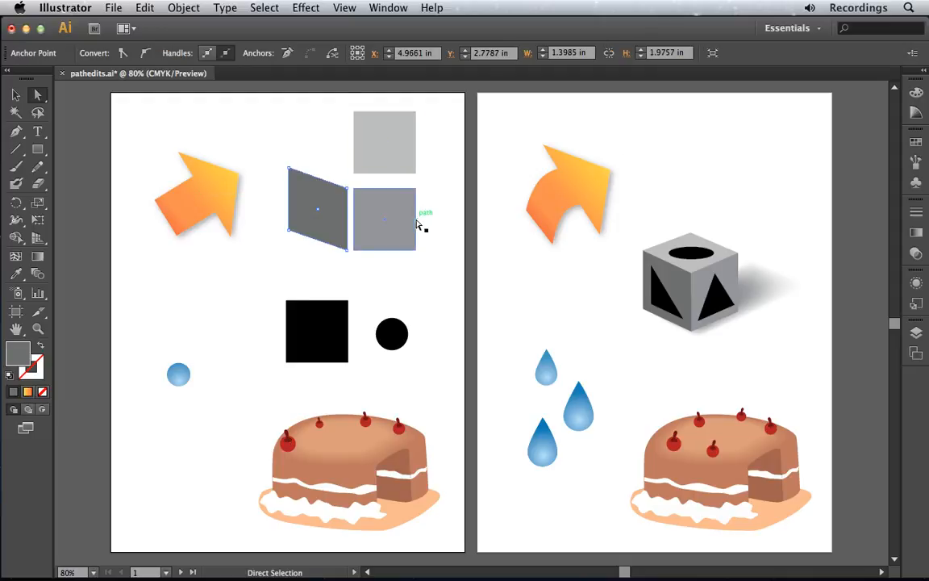
{"action": "left_click_drag", "start_coordinate": [419, 220], "coordinate": [417, 209]}
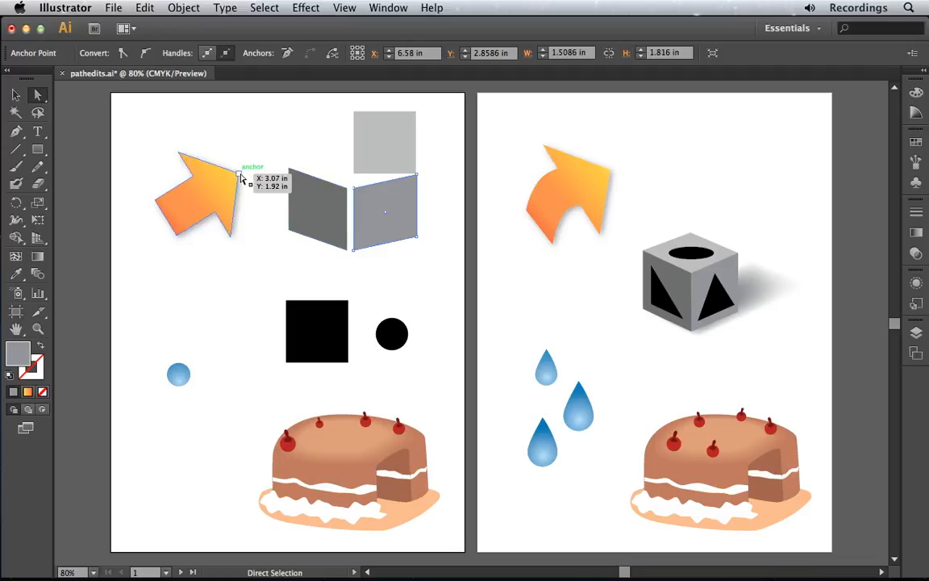
{"action": "mouse_move", "coordinate": [239, 174]}
{"action": "left_mouse_down"}
{"action": "mouse_move", "coordinate": [250, 162]}
{"action": "mouse_move", "coordinate": [236, 174]}
{"action": "left_mouse_up"}
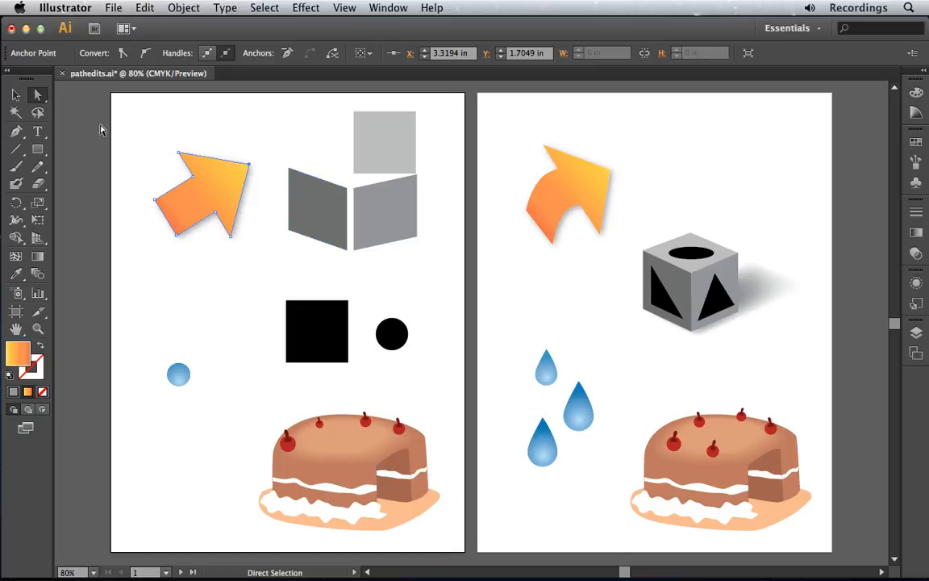
Move the slanted grey panels together into a shared front edge, and place the light grey square's bottom-left corner at their junction
{"action": "left_click", "coordinate": [16, 97]}
{"action": "left_click_drag", "start_coordinate": [336, 204], "coordinate": [379, 233]}
{"action": "left_click_drag", "start_coordinate": [386, 139], "coordinate": [365, 170]}
Reshape the light grey square into the cube's top face by moving its corner anchors onto the side panels and the back corner
{"action": "left_click", "coordinate": [38, 94]}
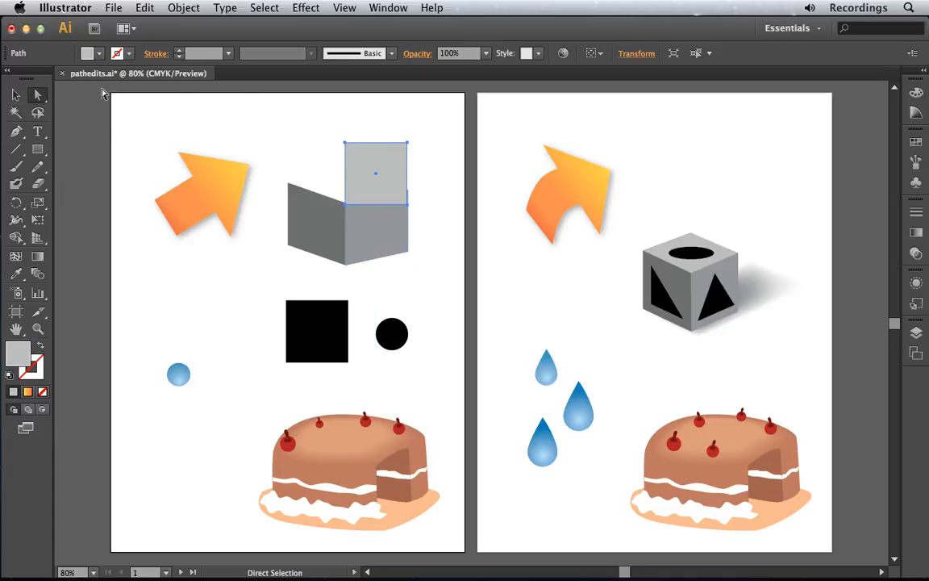
{"action": "left_click", "coordinate": [426, 202]}
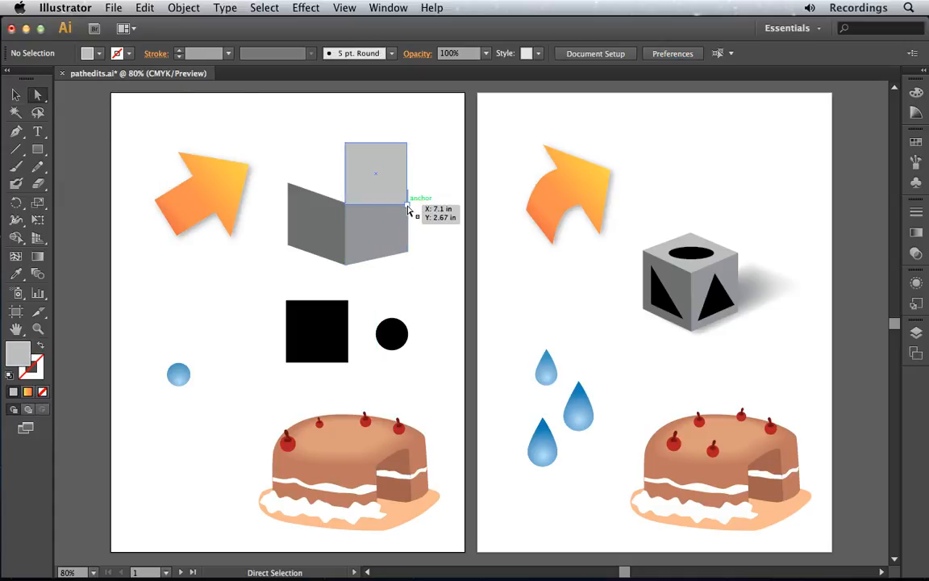
{"action": "left_click_drag", "start_coordinate": [408, 207], "coordinate": [407, 194]}
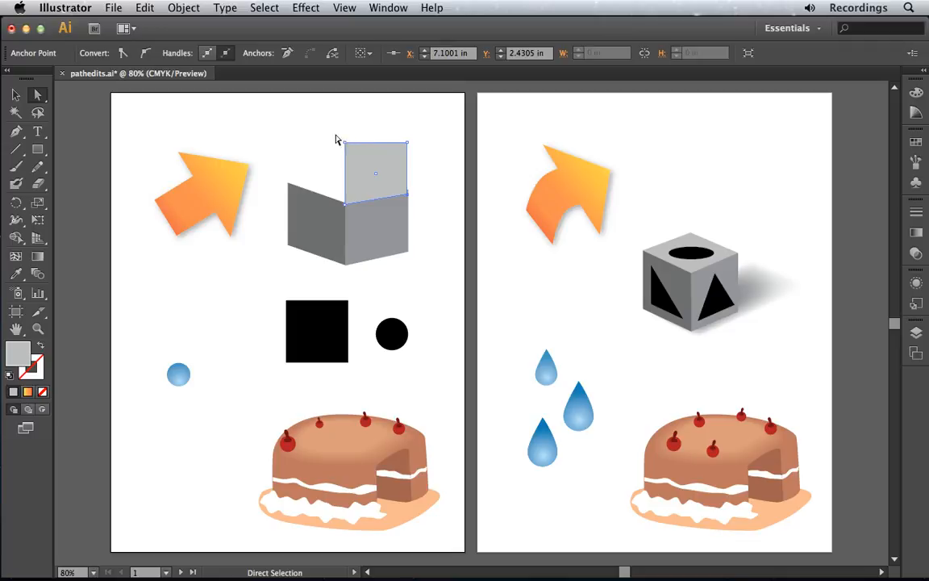
{"action": "left_click_drag", "start_coordinate": [344, 148], "coordinate": [288, 184]}
{"action": "left_click_drag", "start_coordinate": [407, 144], "coordinate": [348, 172]}
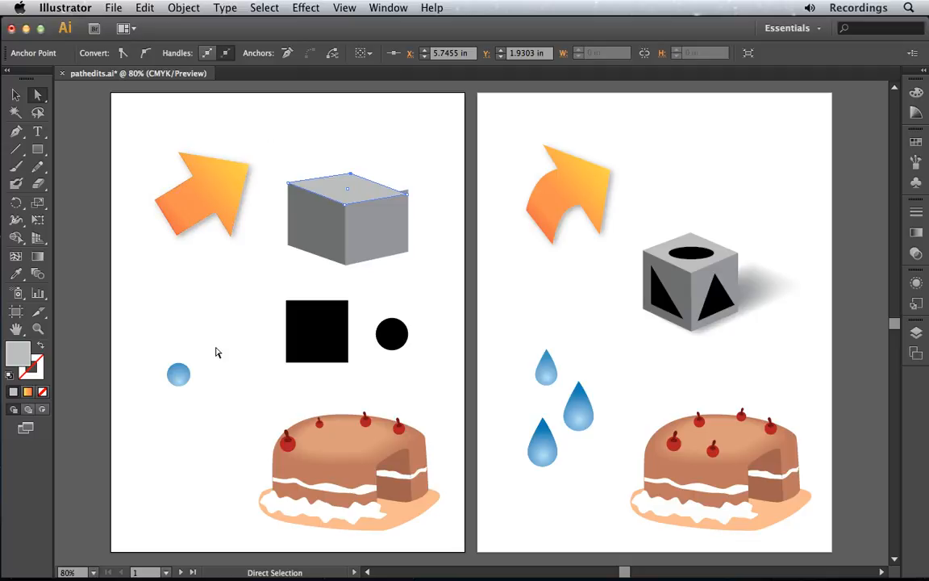
Detach the Pen tool group as a floating panel and delete the black square's upper-right anchor point to form a triangle
{"action": "left_click", "coordinate": [335, 322]}
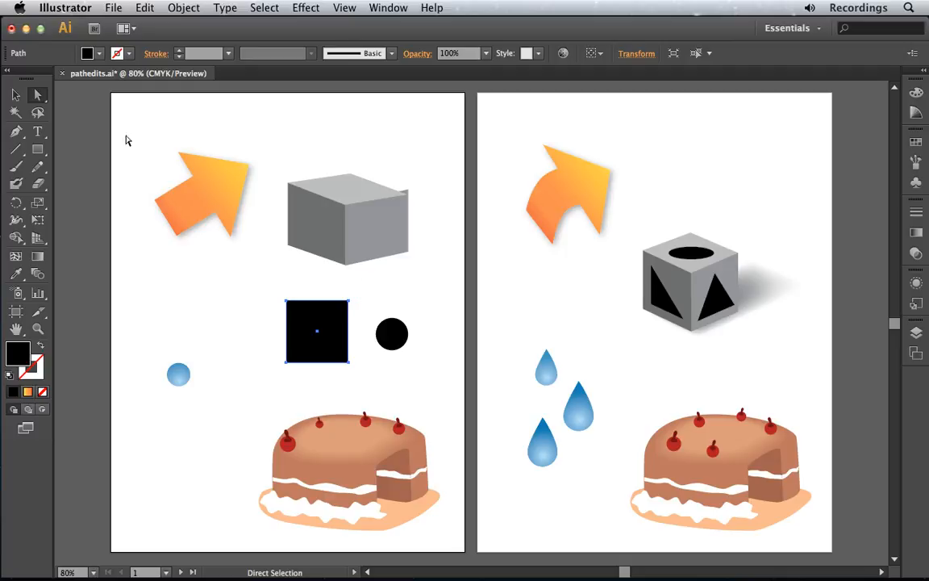
{"action": "left_click", "coordinate": [18, 136]}
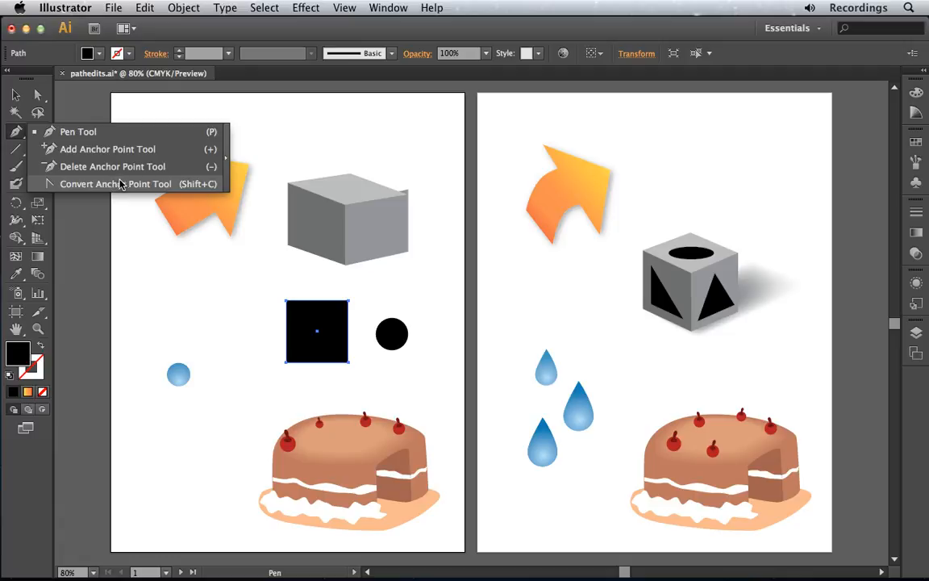
{"action": "left_click", "coordinate": [227, 160]}
{"action": "left_click_drag", "start_coordinate": [59, 126], "coordinate": [117, 108]}
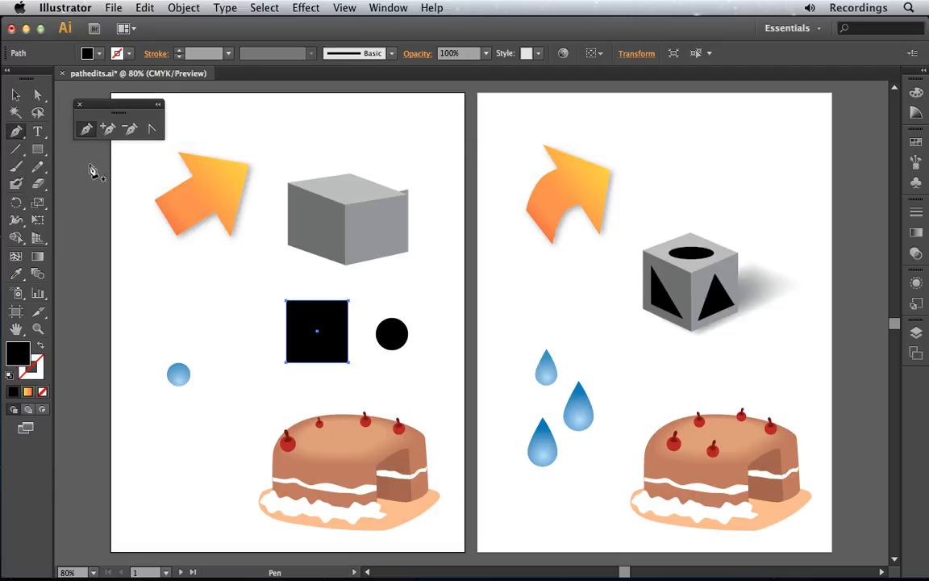
{"action": "left_click", "coordinate": [129, 129]}
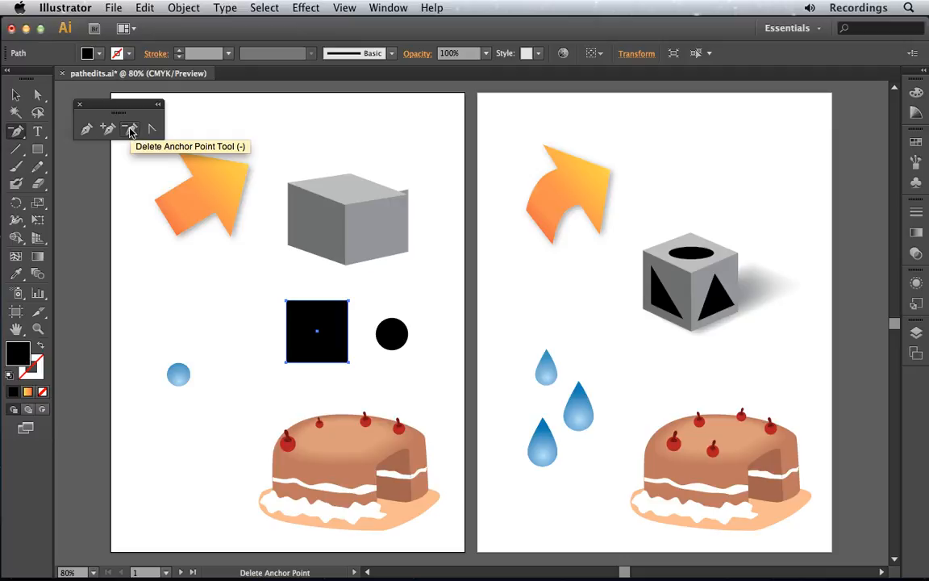
{"action": "left_click", "coordinate": [349, 302]}
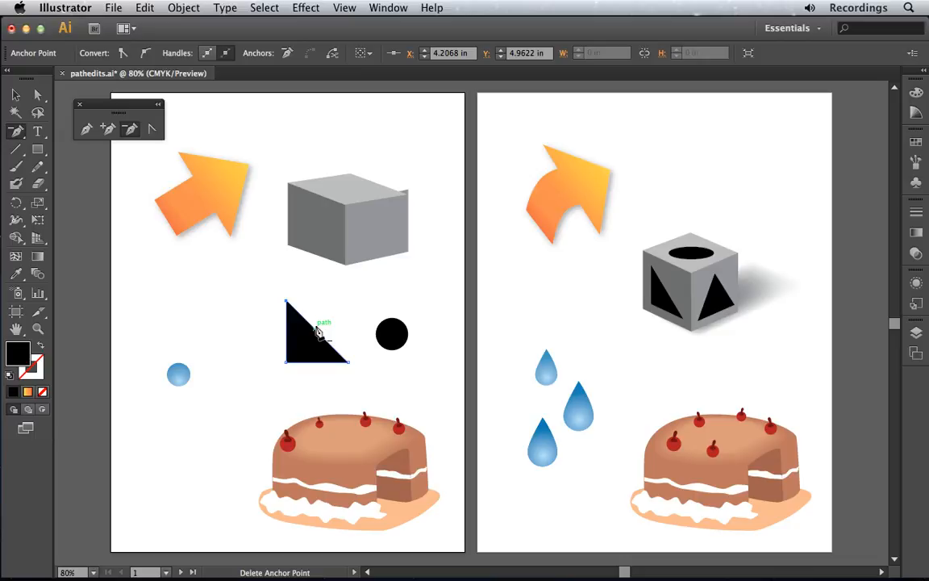
Add an anchor point midway along both the upper and lower edges of the orange arrow's shaft
{"action": "left_click", "coordinate": [108, 128]}
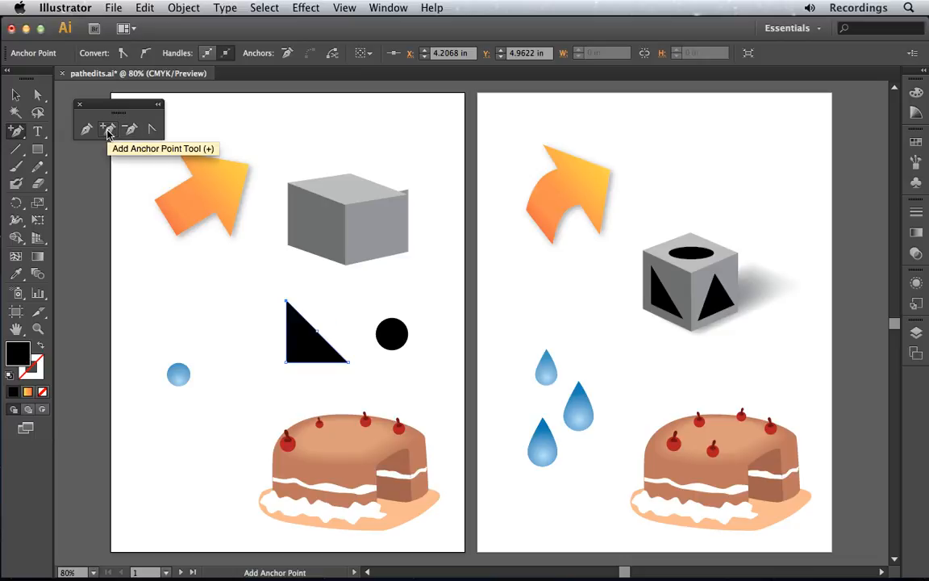
{"action": "left_click", "coordinate": [175, 186]}
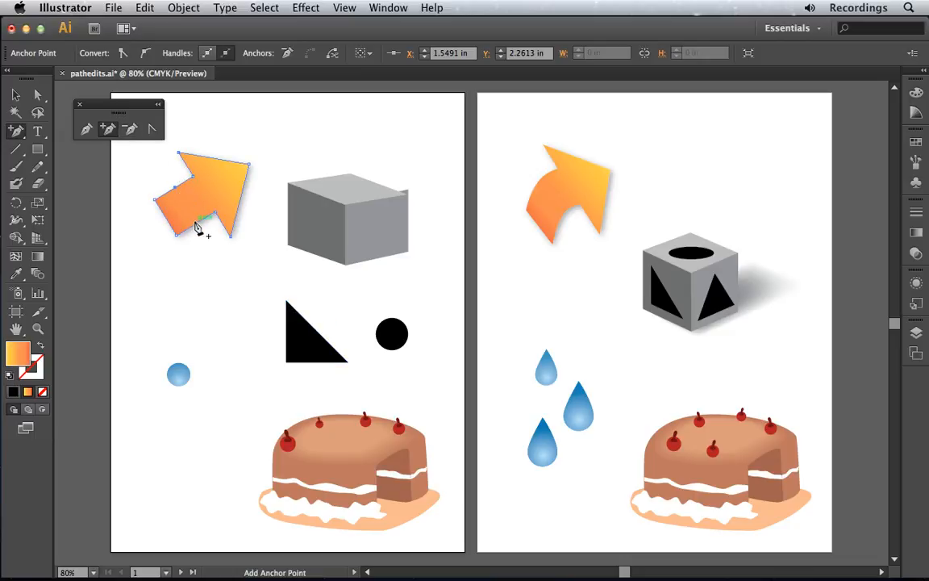
{"action": "left_click", "coordinate": [196, 227]}
Move the arrow's tail edge down and shift the two added shaft anchors up and to the left to bend the shaft
{"action": "left_click", "coordinate": [37, 97]}
{"action": "left_click_drag", "start_coordinate": [35, 99], "coordinate": [97, 92]}
{"action": "left_click_drag", "start_coordinate": [167, 219], "coordinate": [164, 244]}
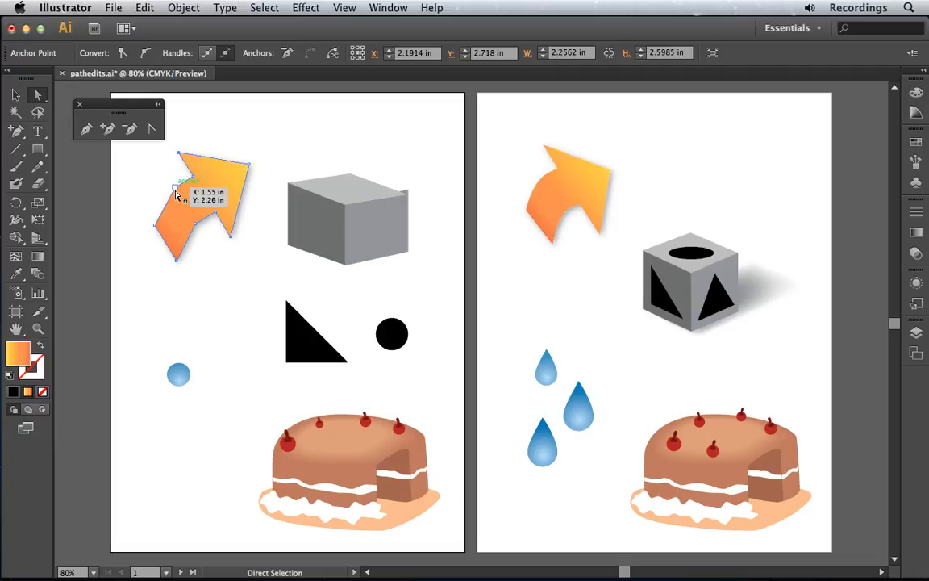
{"action": "left_click_drag", "start_coordinate": [175, 191], "coordinate": [164, 194]}
{"action": "left_click_drag", "start_coordinate": [195, 227], "coordinate": [187, 224]}
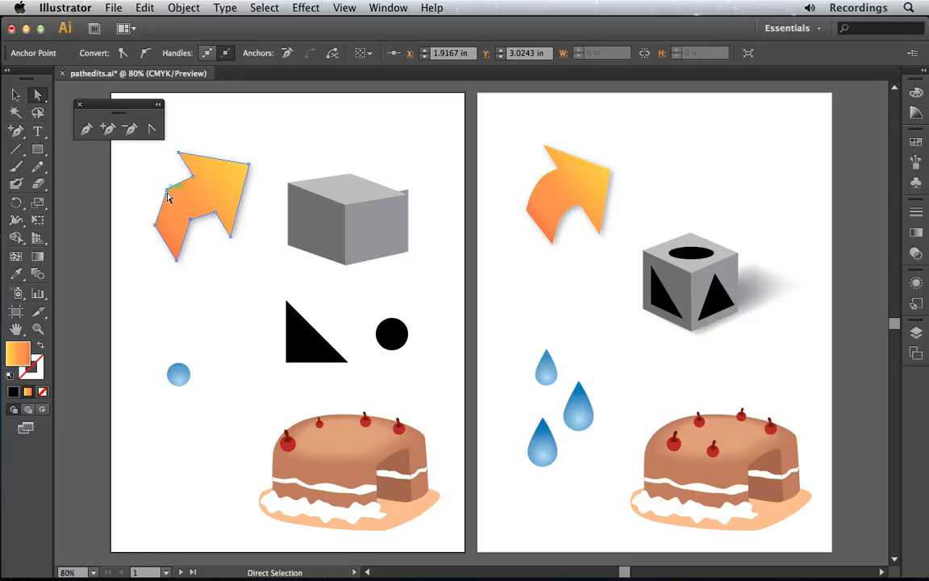
Convert the arrow shaft's upper middle anchor to a smooth point and lengthen its direction handle to round the outer edge
{"action": "left_click", "coordinate": [169, 186]}
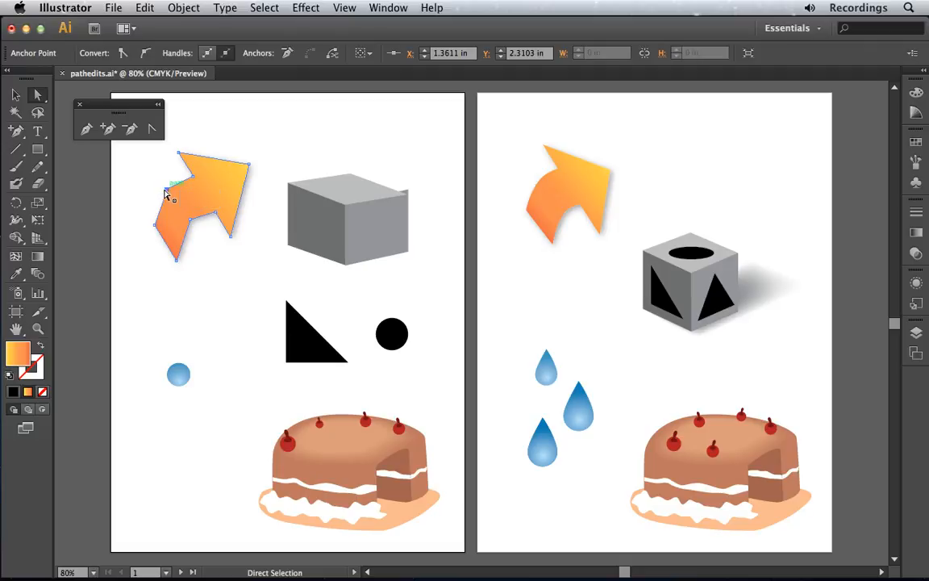
{"action": "left_click", "coordinate": [146, 55]}
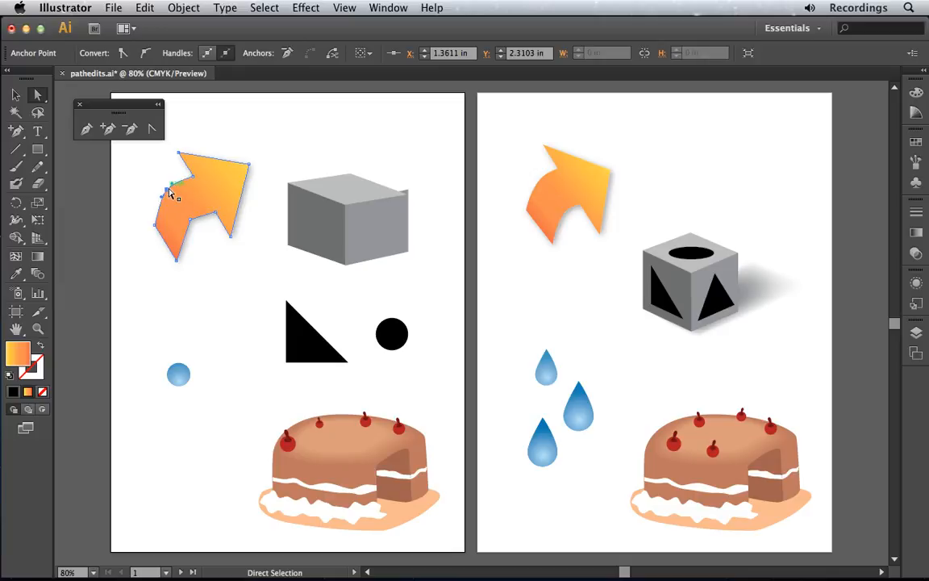
{"action": "mouse_move", "coordinate": [171, 184]}
{"action": "left_mouse_down"}
{"action": "mouse_move", "coordinate": [168, 170]}
{"action": "mouse_move", "coordinate": [182, 176]}
{"action": "left_mouse_up"}
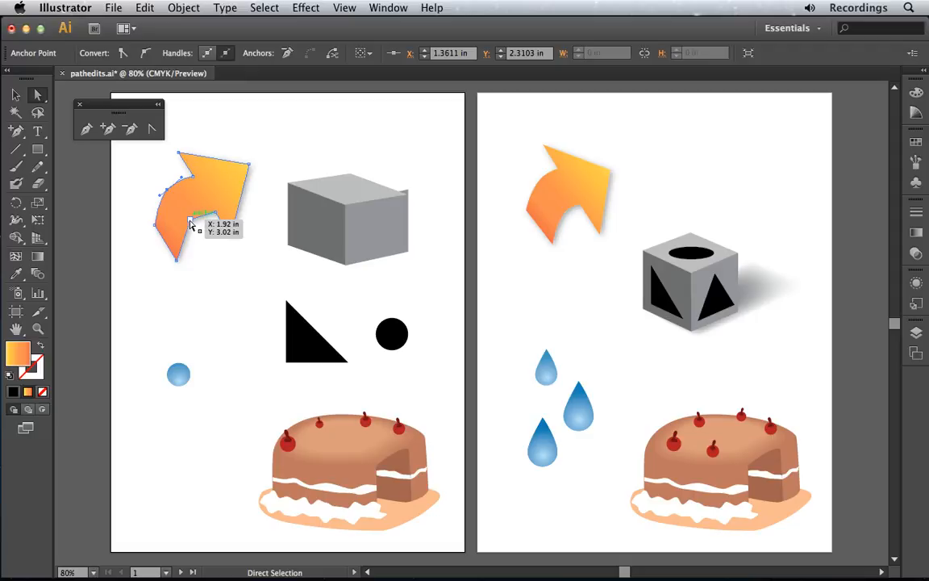
Use the Convert Anchor Point tool to pull direction handles from the shaft's lower middle anchor, curving the inner edge
{"action": "left_click", "coordinate": [151, 131]}
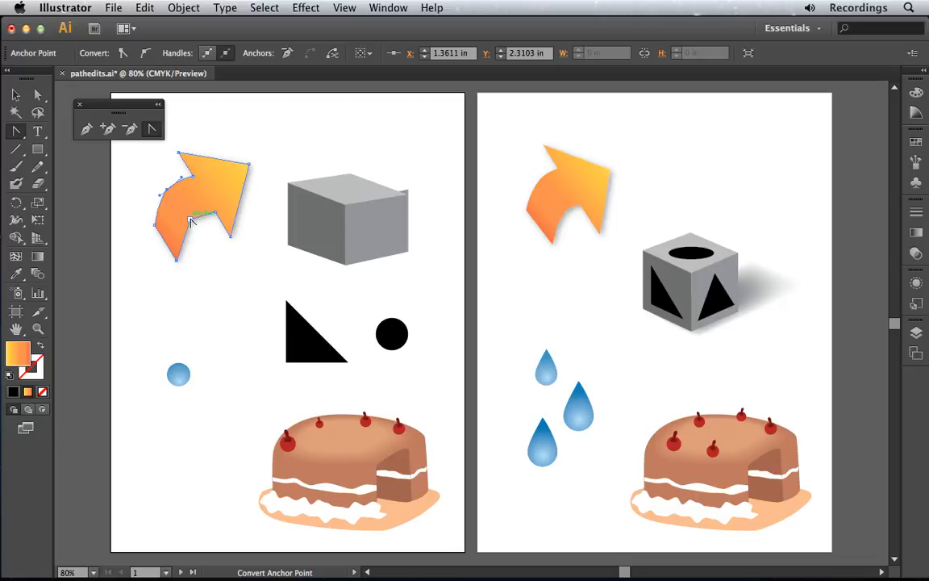
{"action": "left_click_drag", "start_coordinate": [191, 223], "coordinate": [201, 204]}
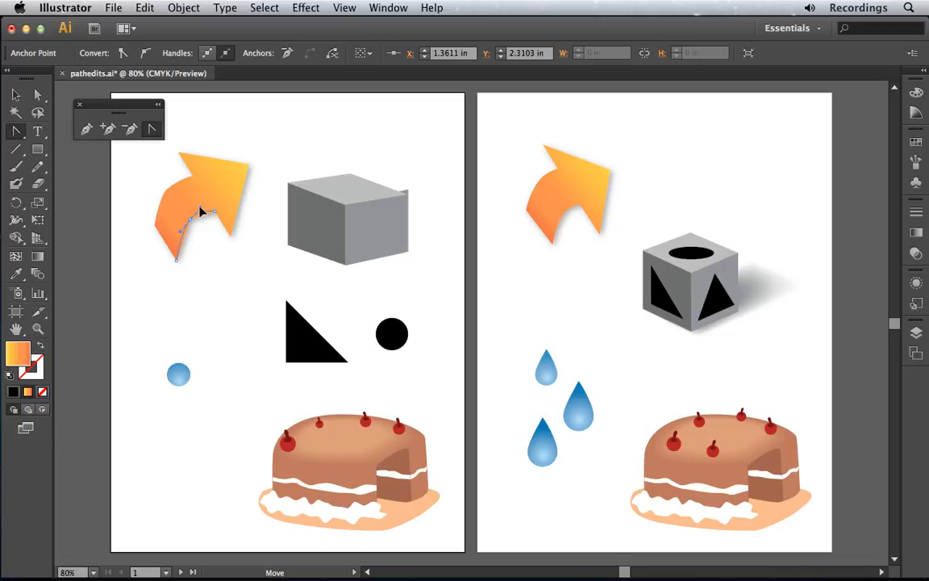
{"action": "left_click_drag", "start_coordinate": [199, 205], "coordinate": [200, 207]}
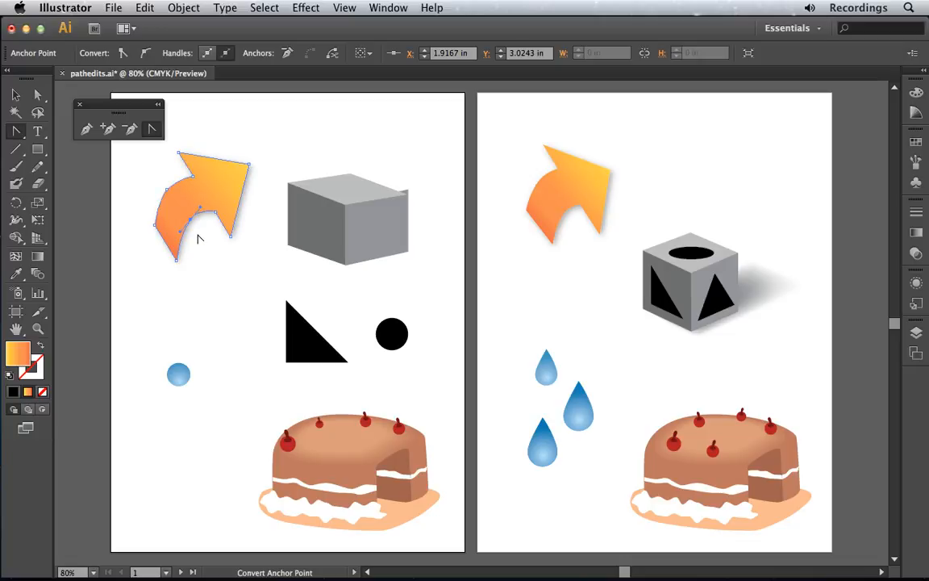
Move only the blue circle's top anchor point up to about X 1.70 in, Y 5.87 in, stretching the circle into a drop
{"action": "left_click", "coordinate": [37, 95]}
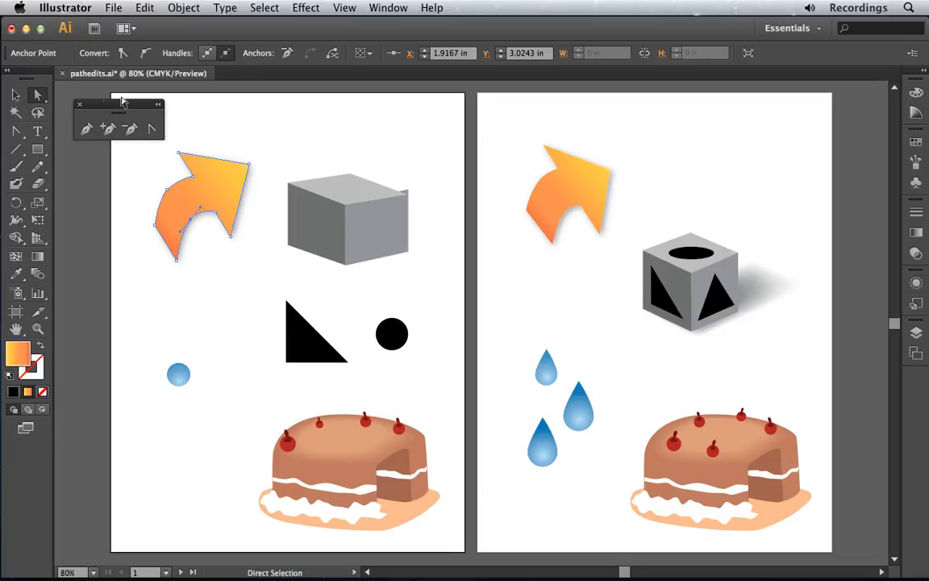
{"action": "left_click", "coordinate": [182, 376]}
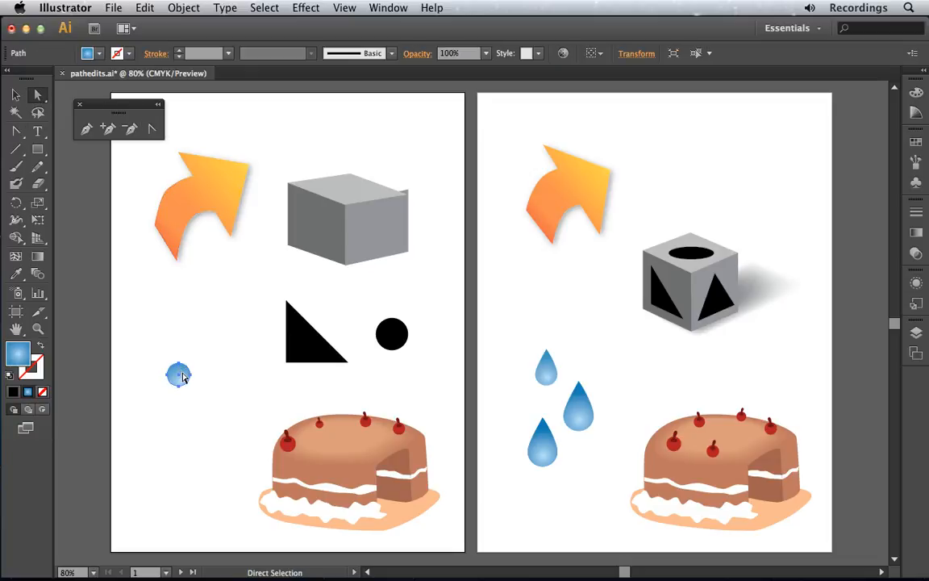
{"action": "left_click", "coordinate": [194, 356]}
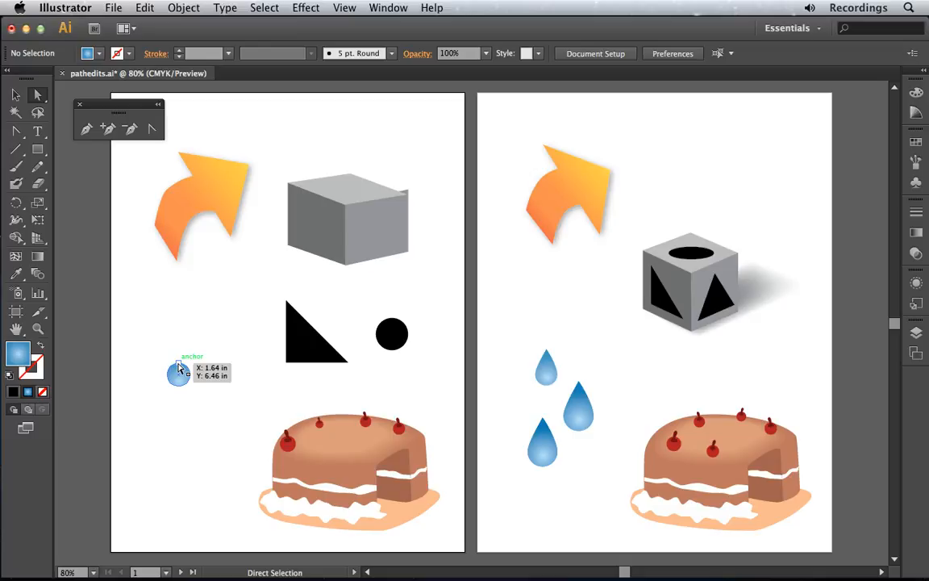
{"action": "left_click", "coordinate": [179, 369]}
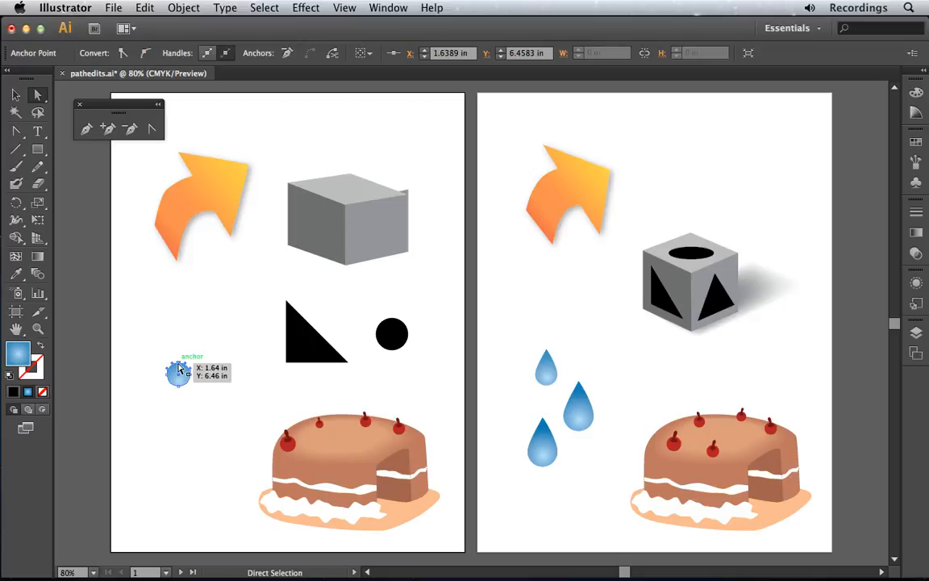
{"action": "left_click_drag", "start_coordinate": [179, 368], "coordinate": [182, 343]}
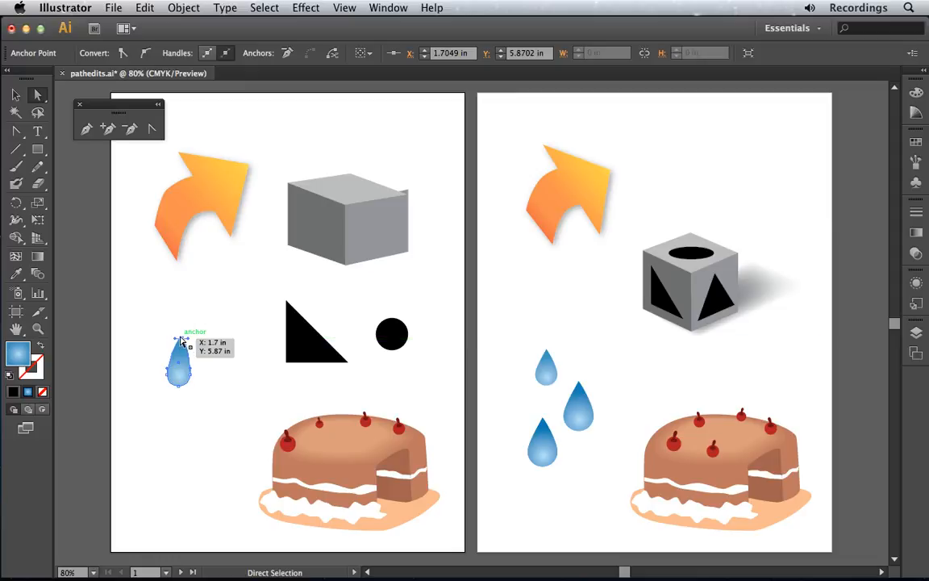
Convert the blue drop's top anchor to a corner point and center the tip at about X 1.64 in, Y 5.94 in
{"action": "left_click", "coordinate": [153, 130]}
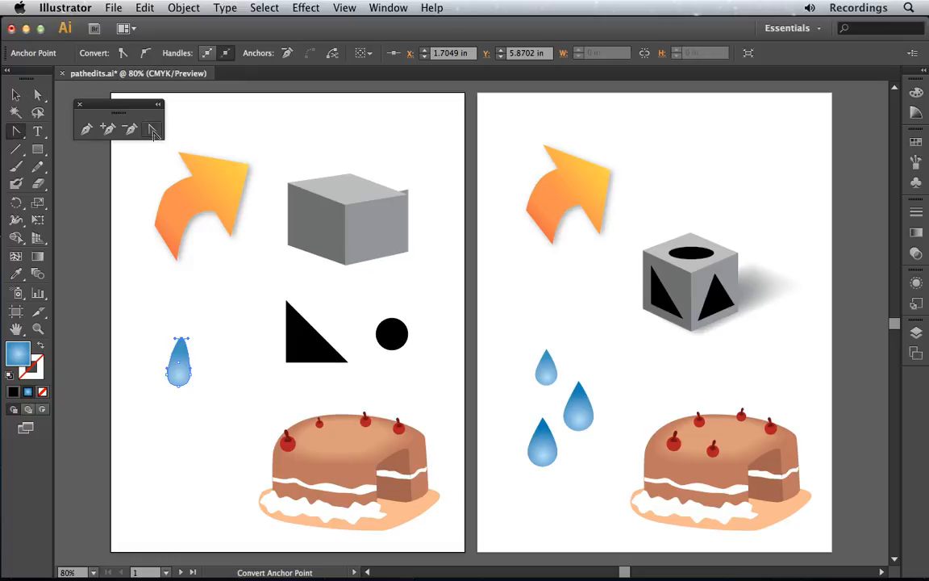
{"action": "left_click", "coordinate": [182, 343]}
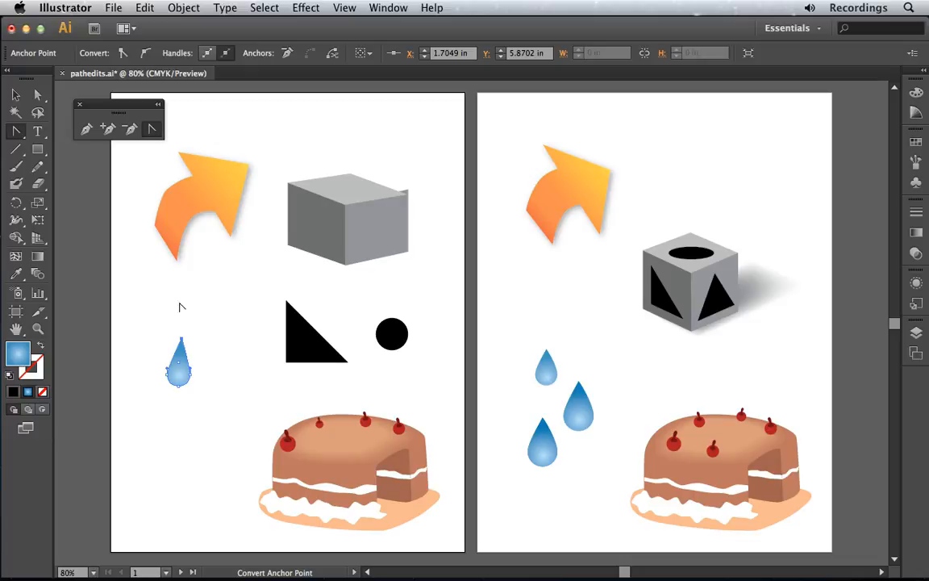
{"action": "left_click", "coordinate": [37, 96]}
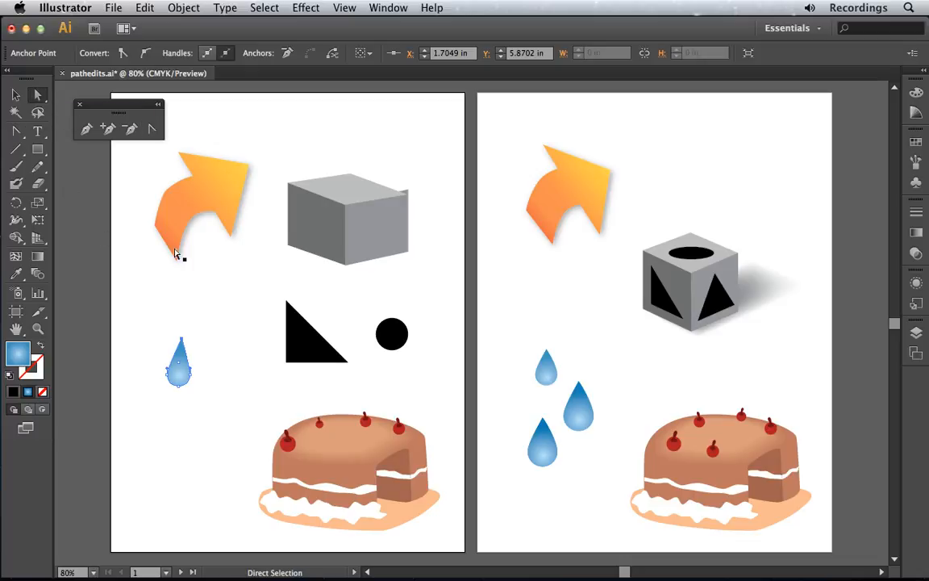
{"action": "left_click", "coordinate": [173, 294]}
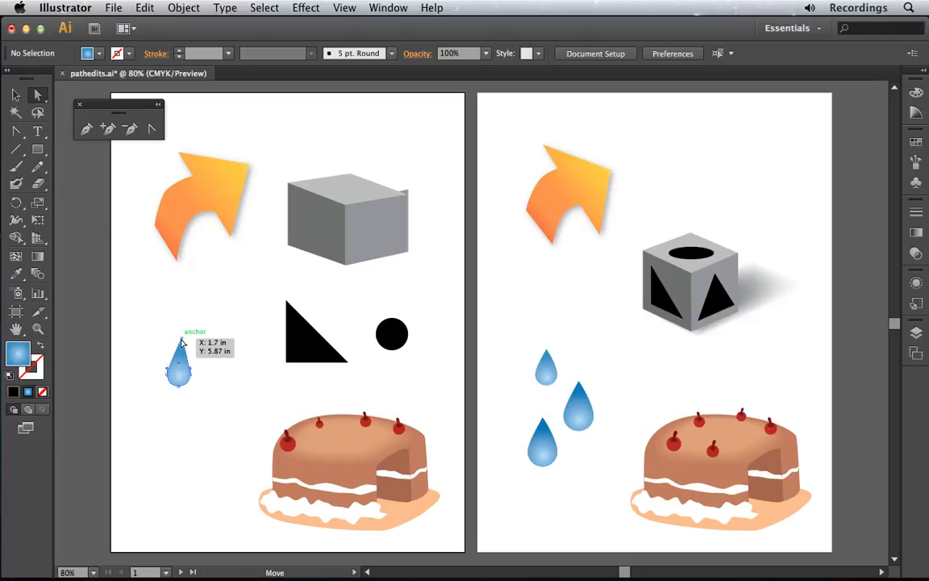
{"action": "left_click_drag", "start_coordinate": [183, 343], "coordinate": [178, 340]}
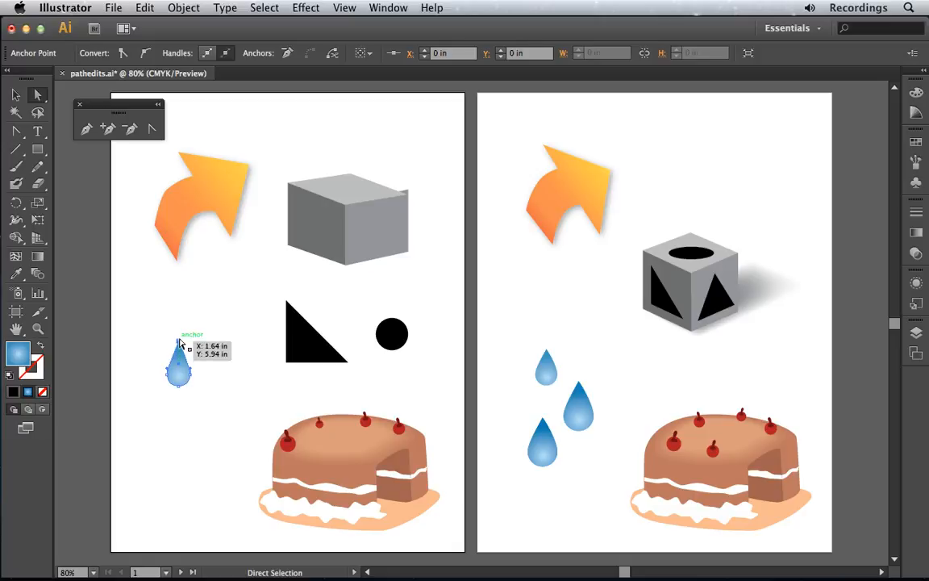